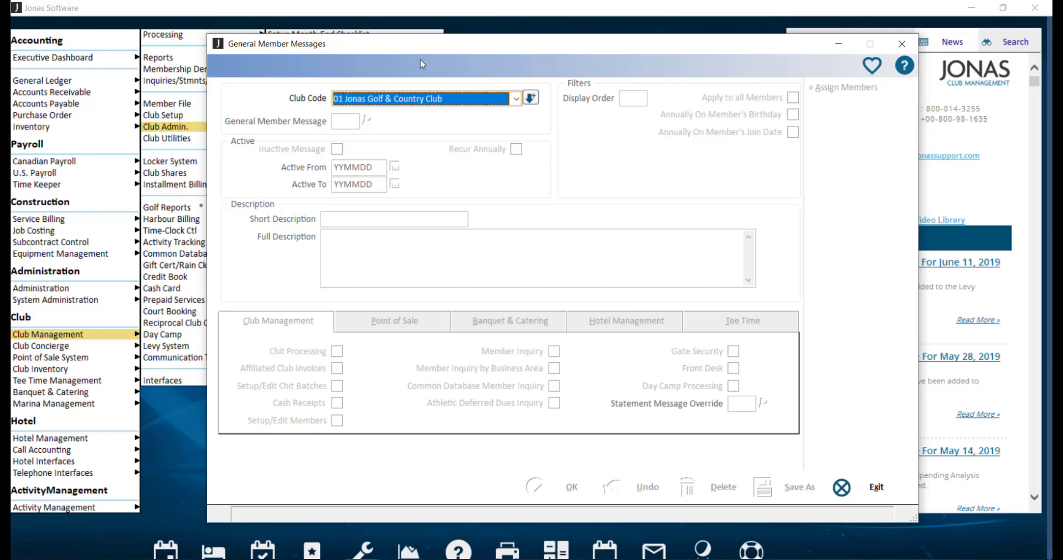
- Load the BD Birthday MSG general message from the club's message lookup
key("Return")
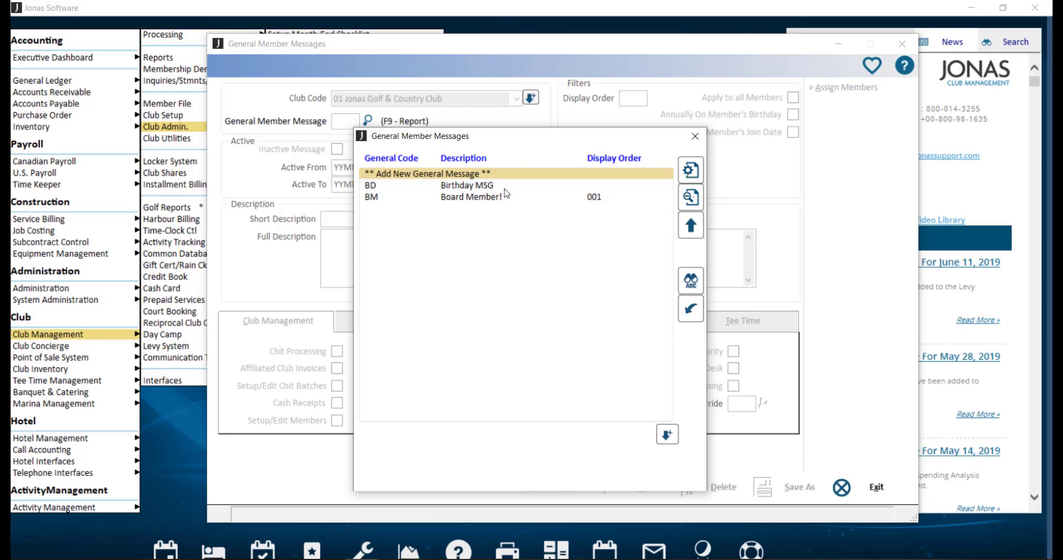
key("Down")
key("Return")
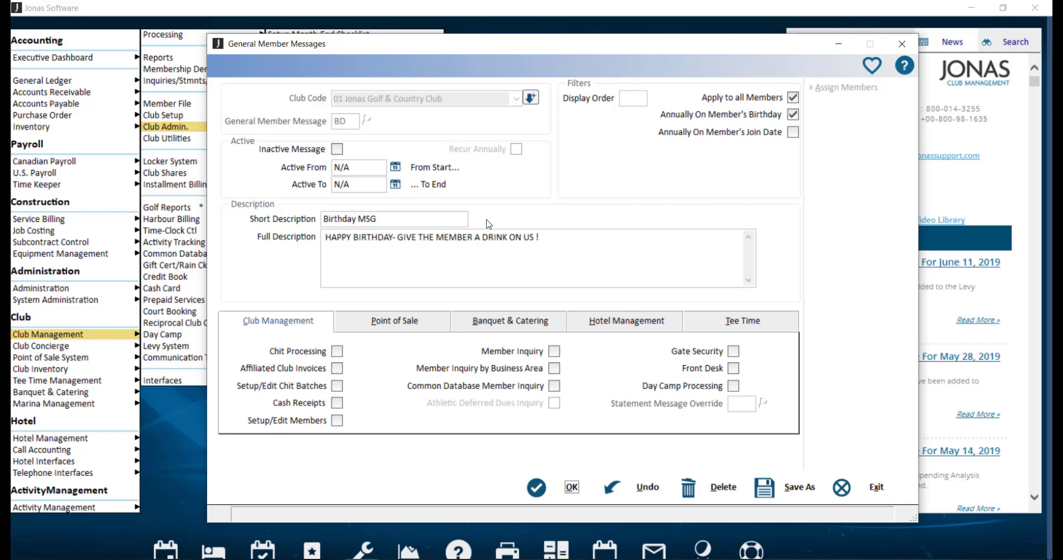
double_click(569, 258)
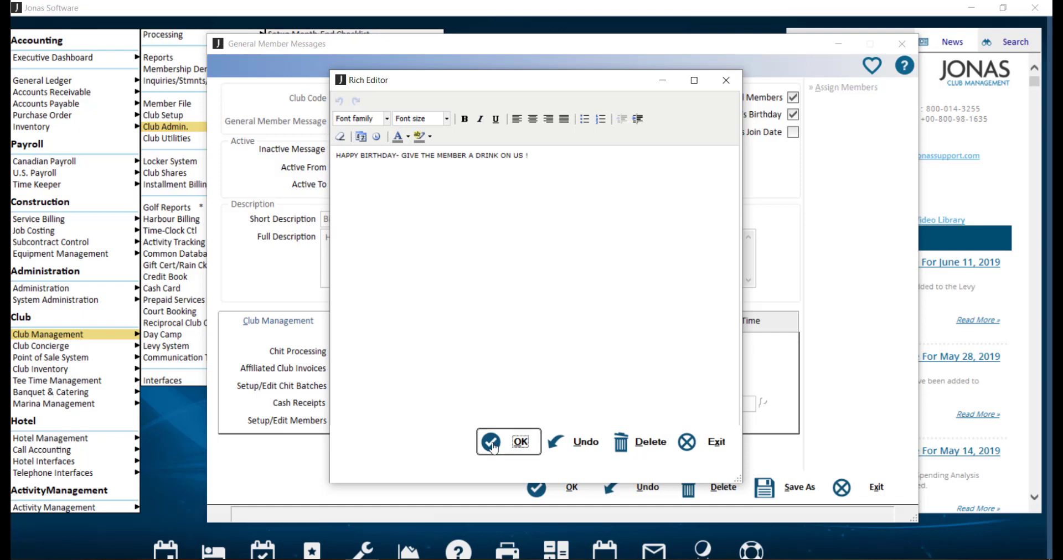
left_click(515, 441)
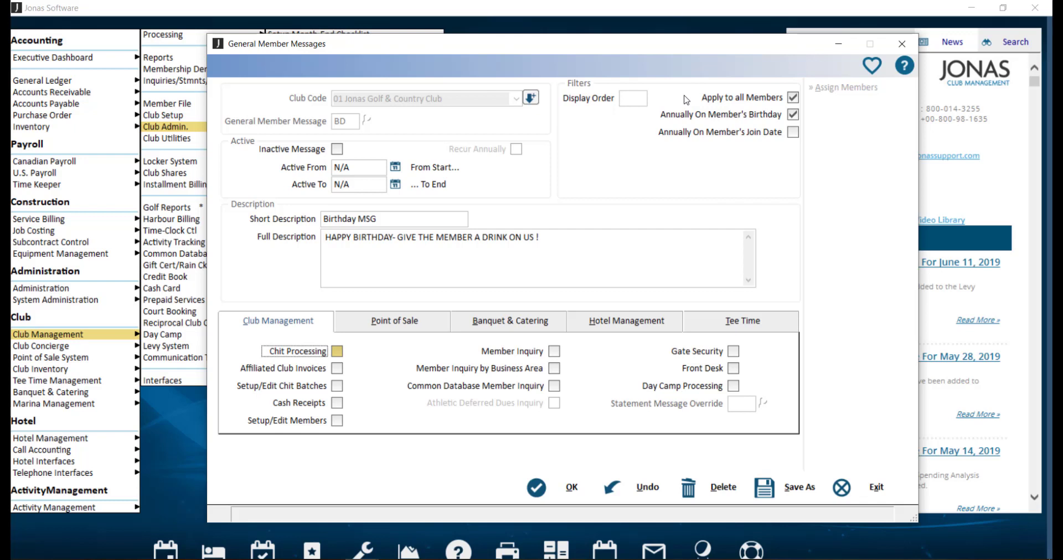
- Load the BM Board Member! message and review its assigned members before exiting
key("alt+u")
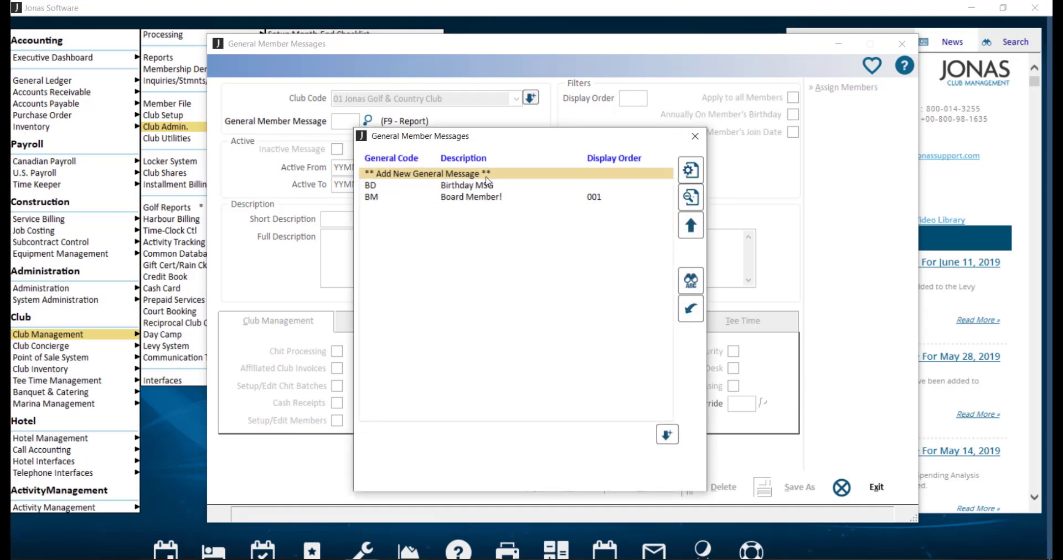
double_click(486, 197)
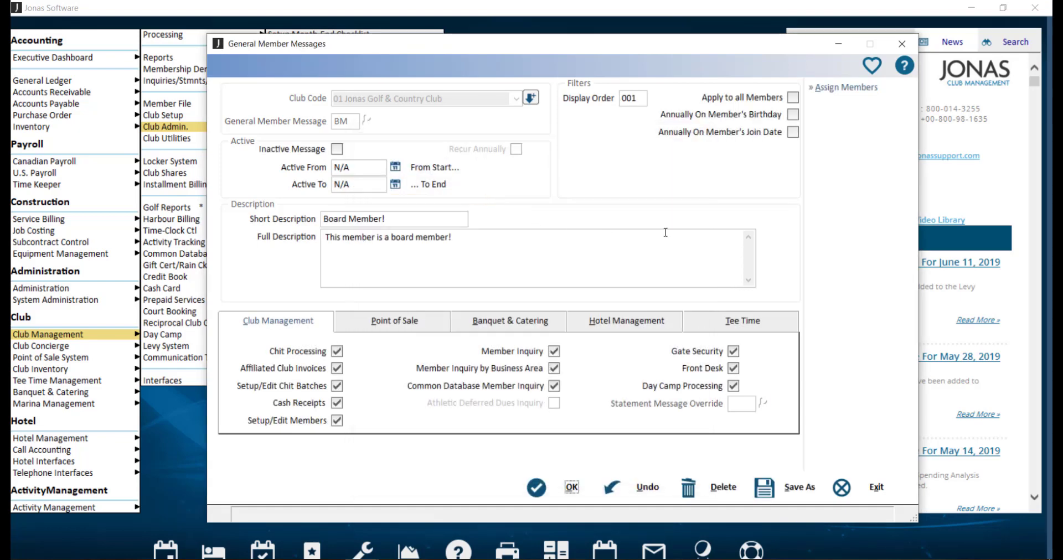
left_click(878, 91)
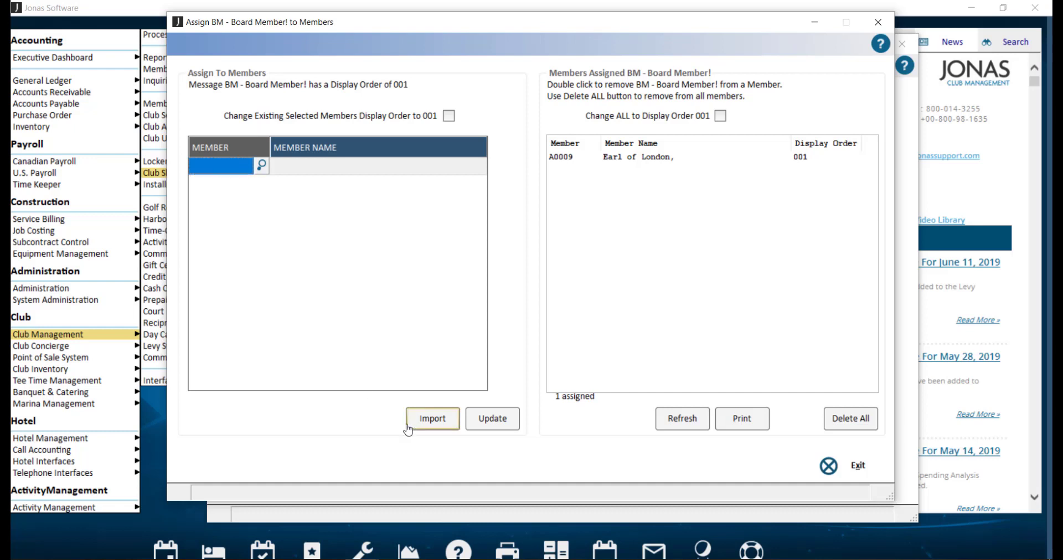
left_click(873, 477)
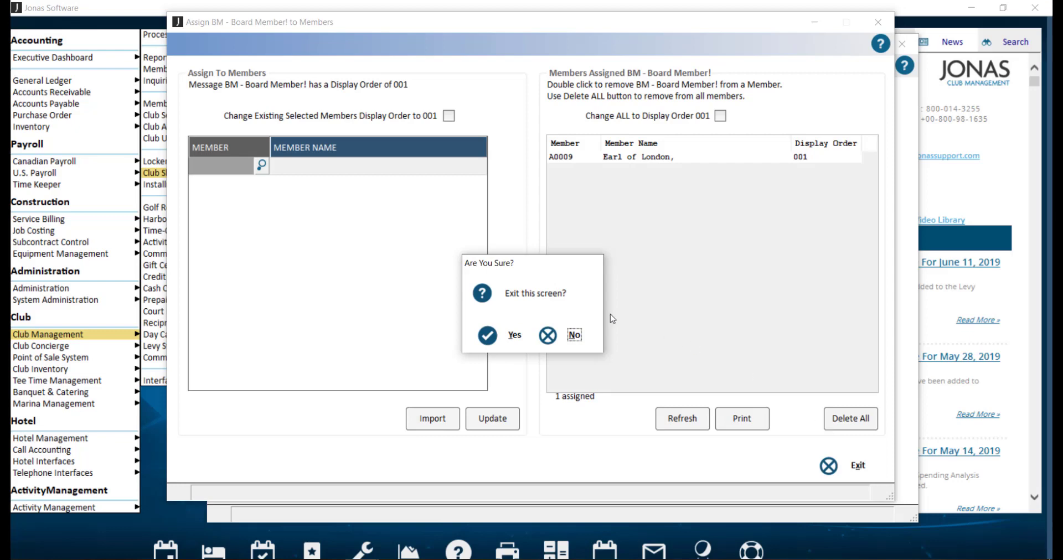
left_click(513, 335)
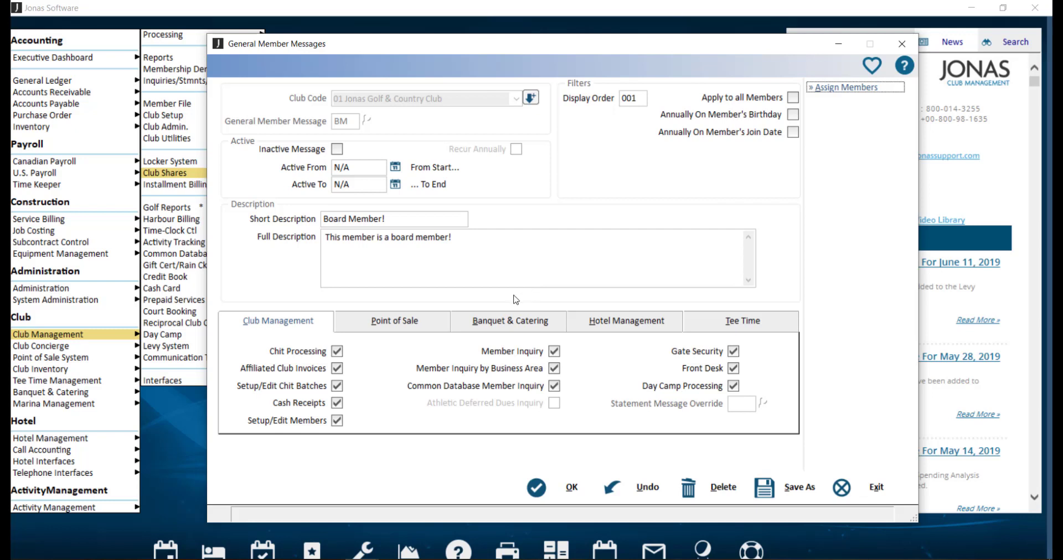
- Check the Board Member! message's POS area restrictions unchanged, then save it and close General Member Messages
left_click(420, 324)
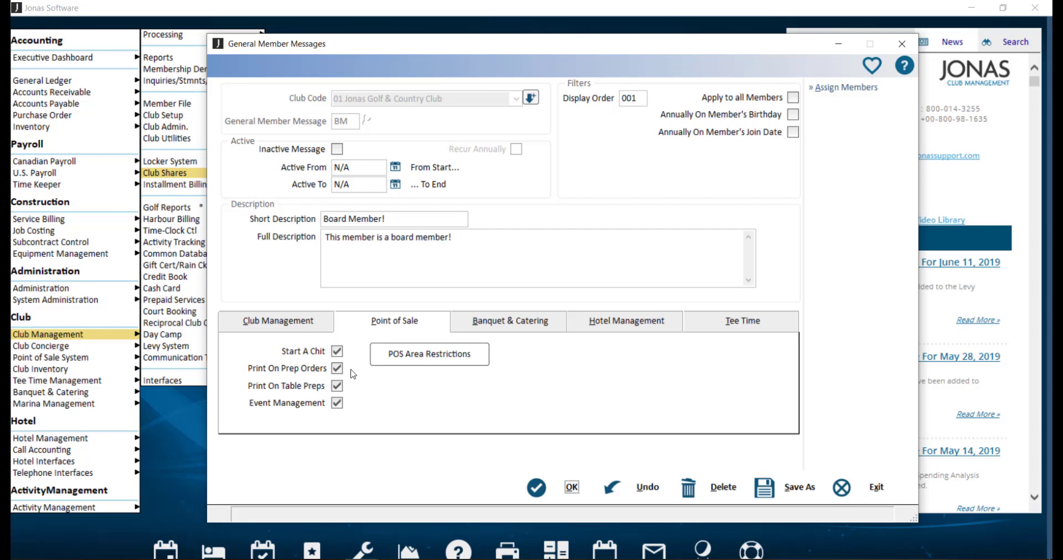
left_click(392, 367)
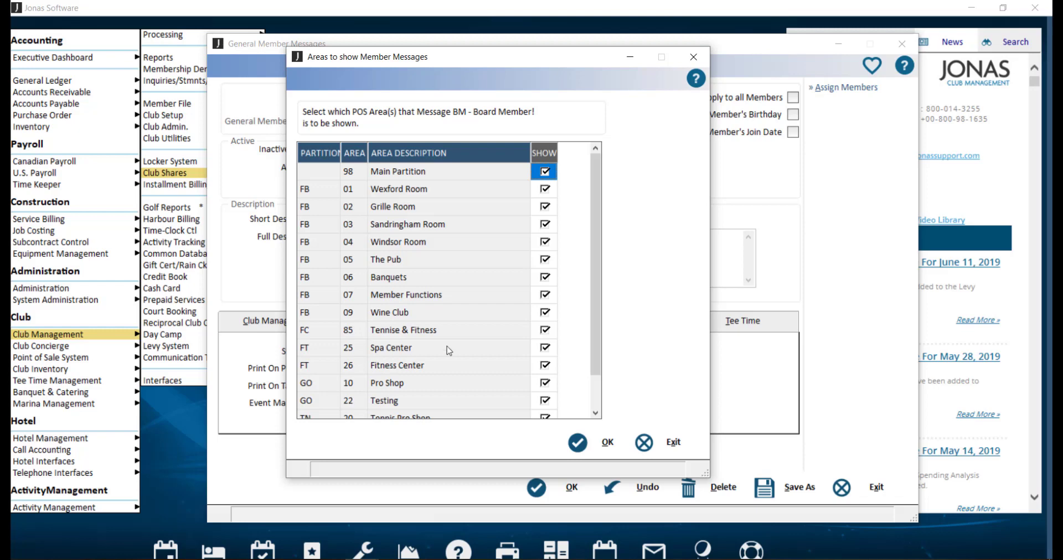
left_click(640, 451)
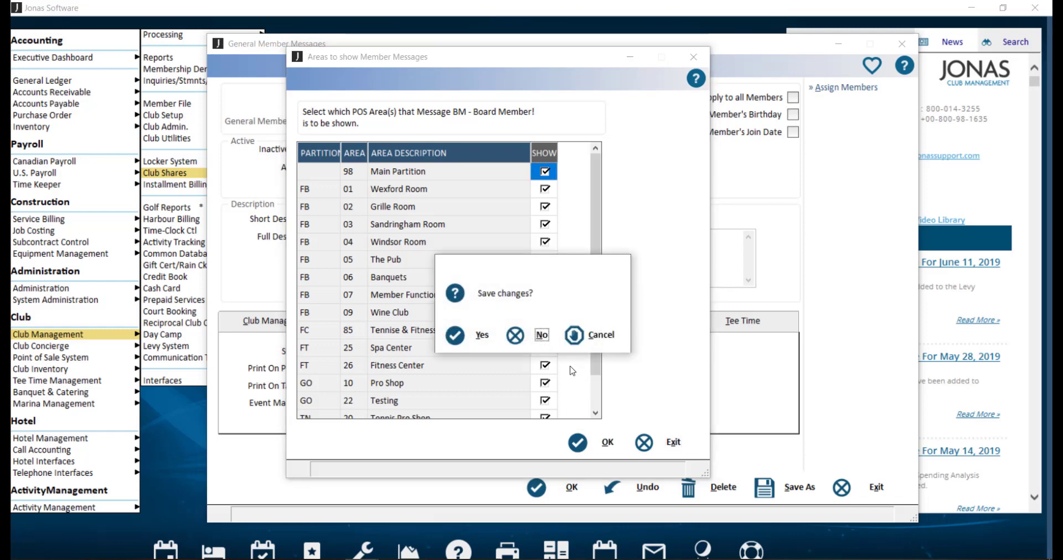
left_click(529, 339)
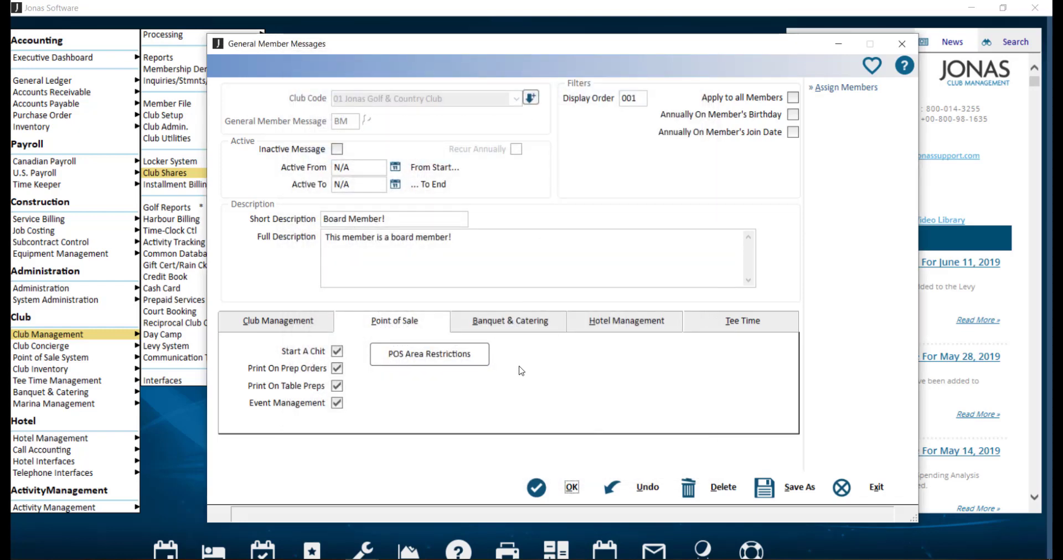
left_click(548, 490)
key("Escape")
key("Escape")
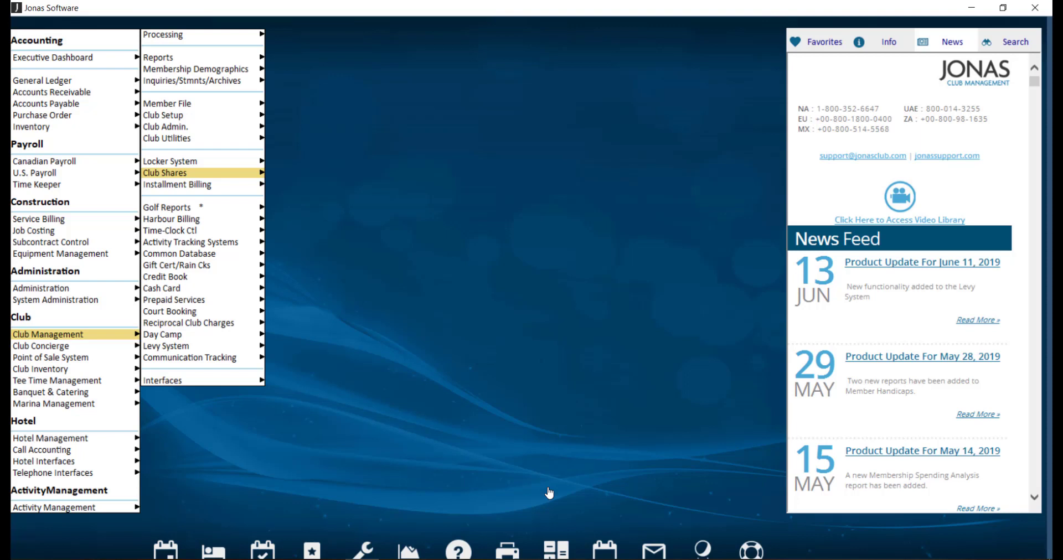
- Open Club Admin. > Individual Member Messages (Pop-Up) and list members for 01 Jonas Golf & Country Club
left_click(227, 127)
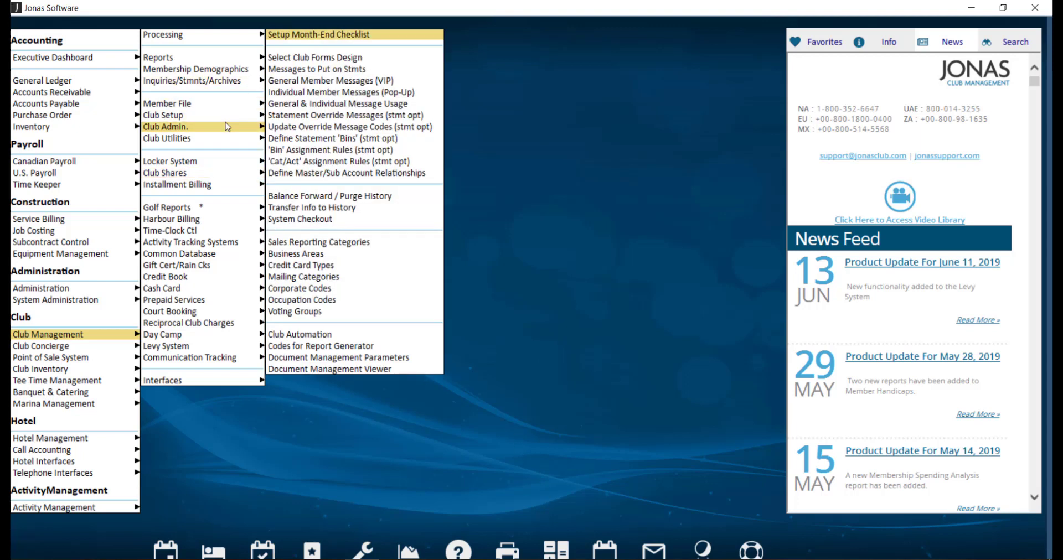
left_click(334, 92)
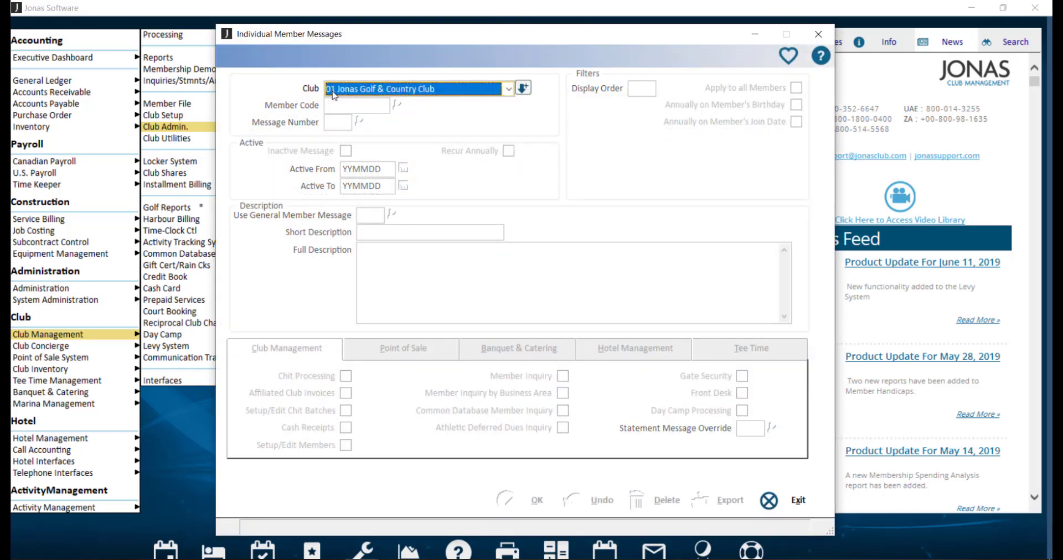
key("Return")
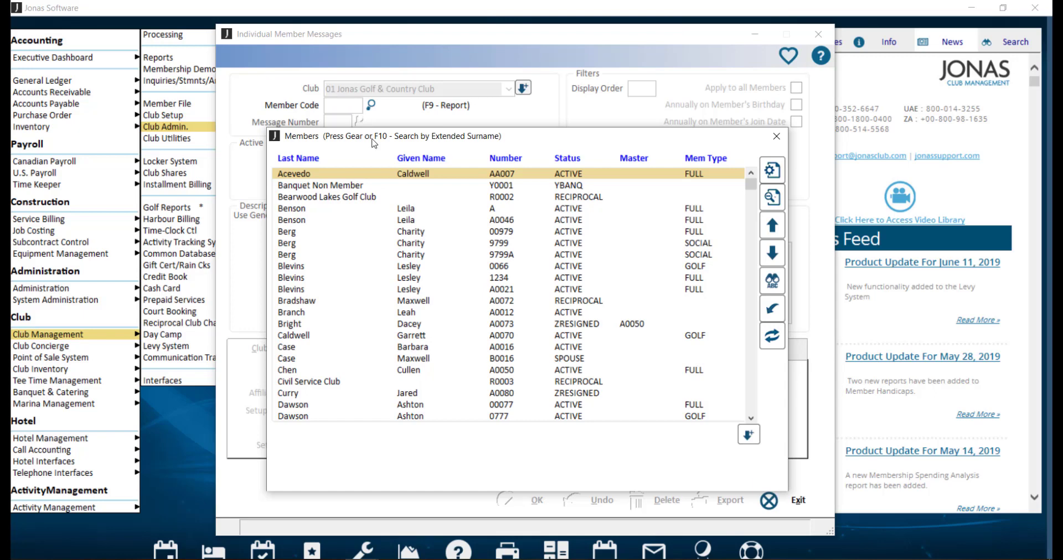
- Choose the first member, start individual message 001, then click OK and answer the save prompt
double_click(383, 174)
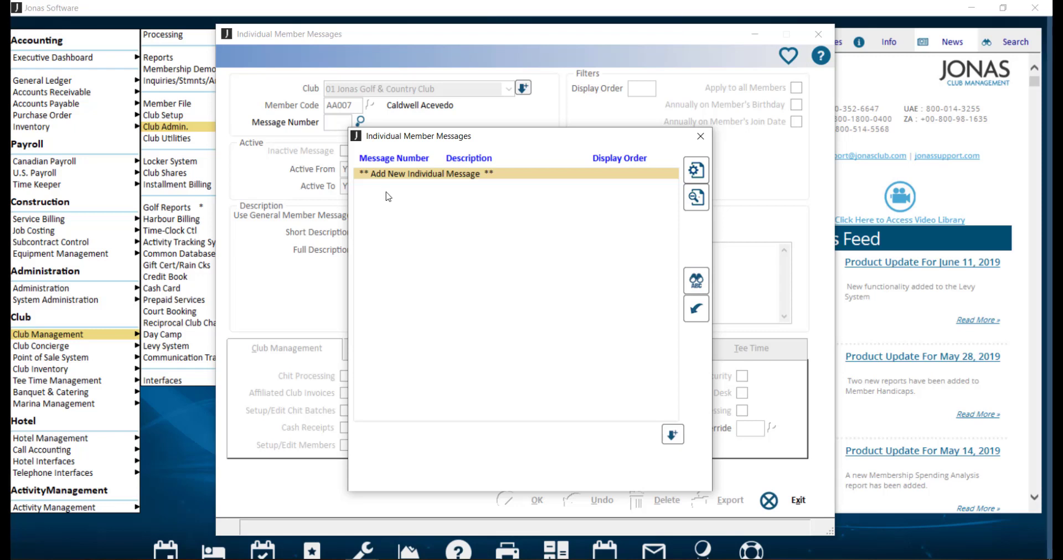
double_click(446, 175)
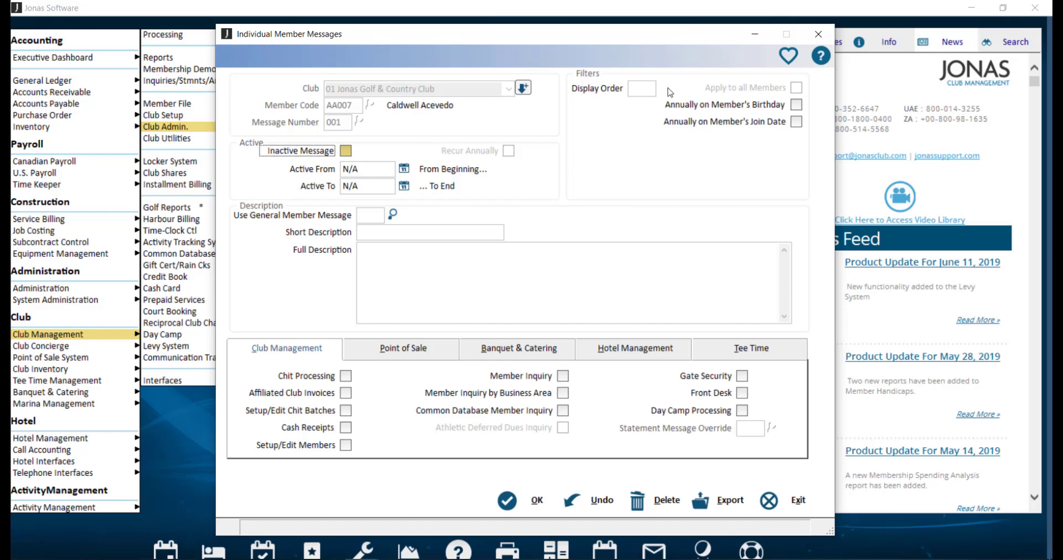
left_click(514, 500)
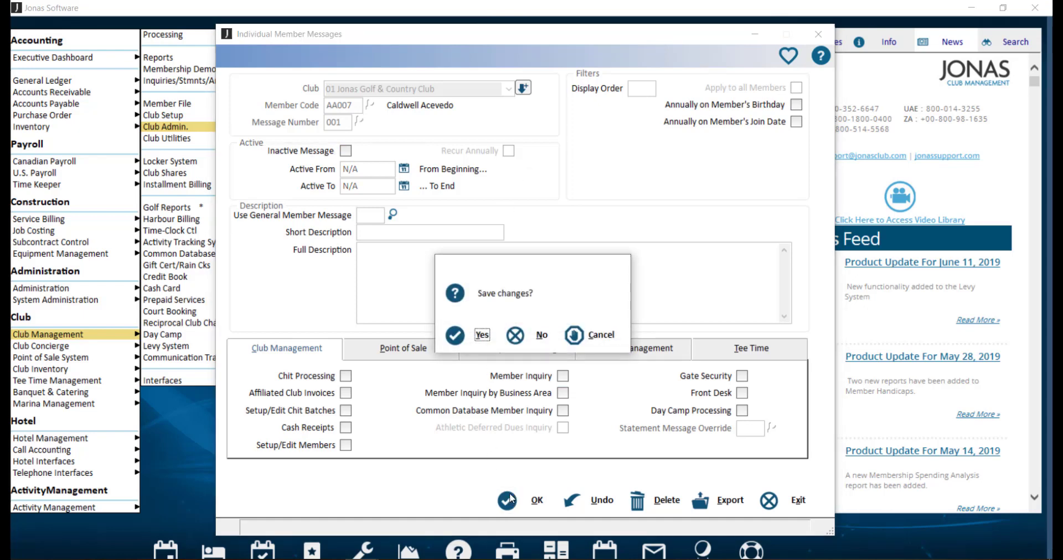
key("Return")
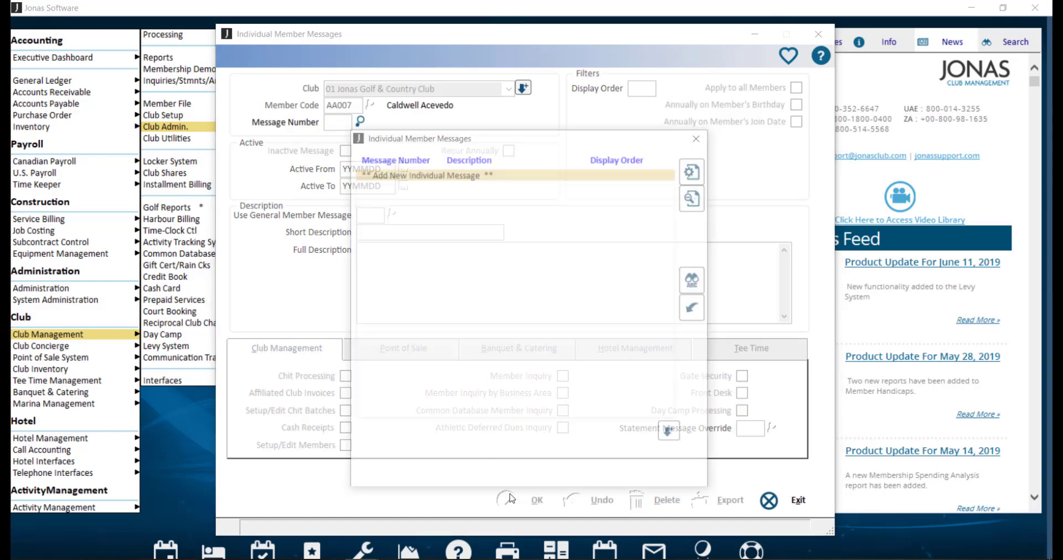
- Load the first member in Setup / Edit Members and open Individual Messages from their Billing information
key("Escape")
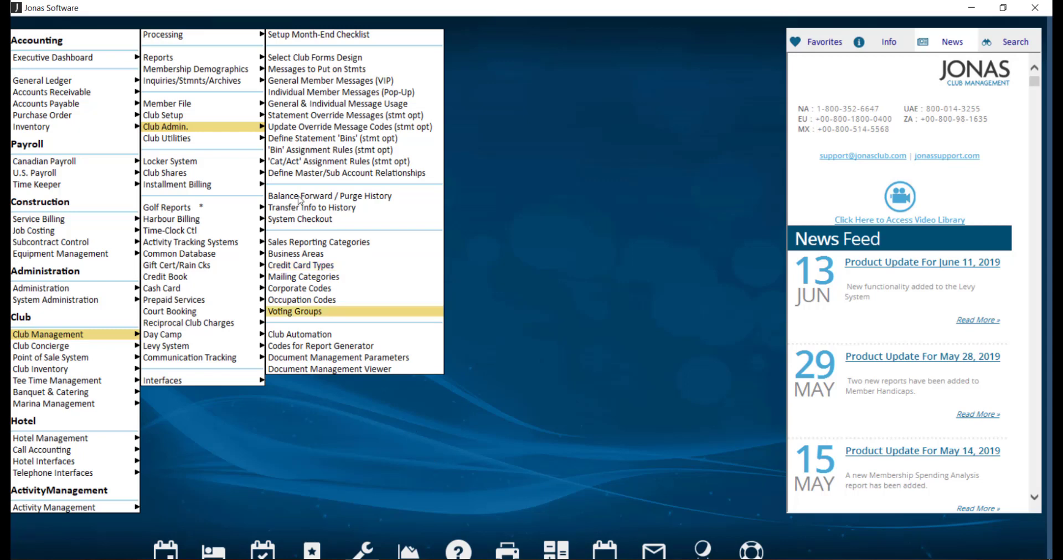
mouse_move(221, 105)
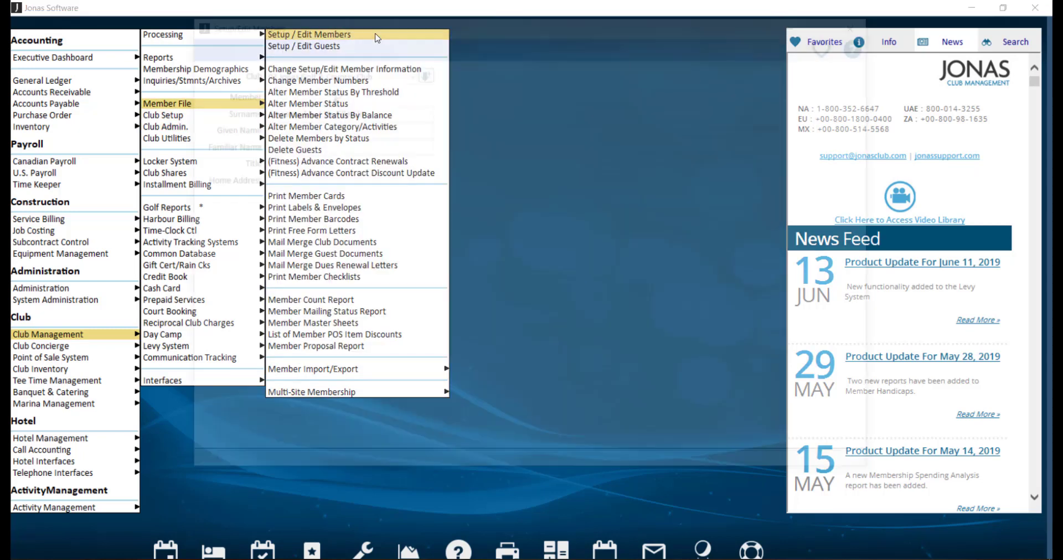
left_click(376, 37)
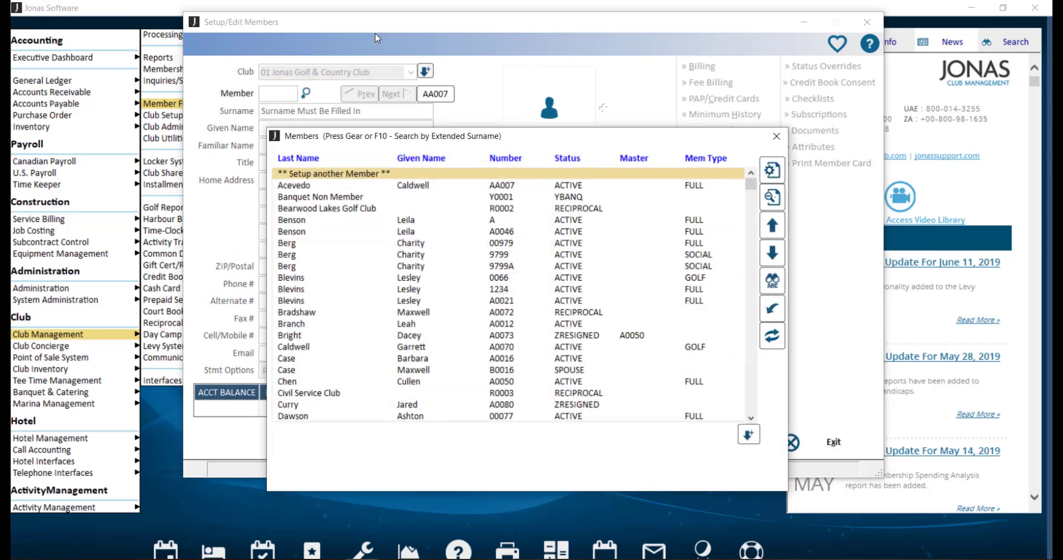
key("Down")
key("Return")
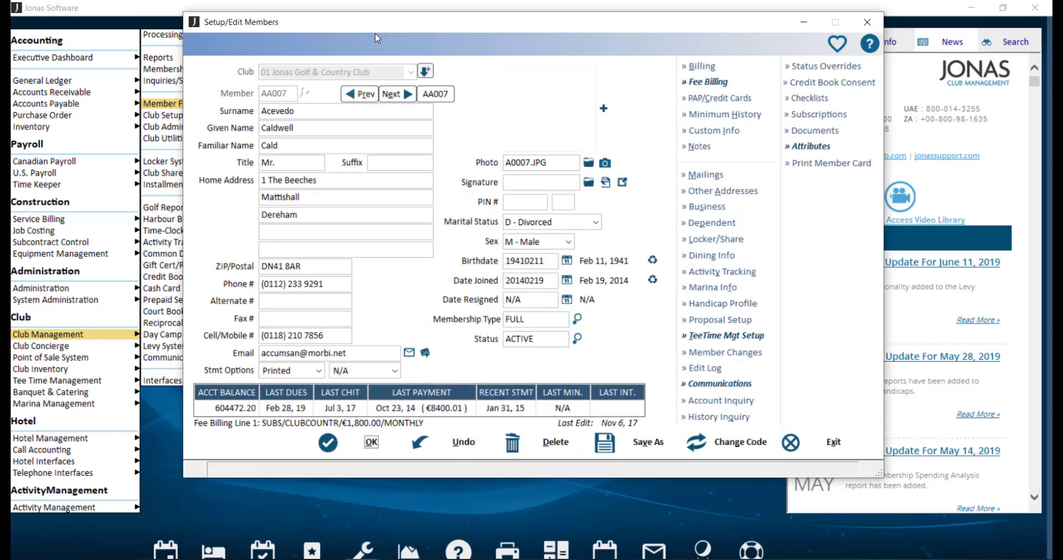
left_click(685, 72)
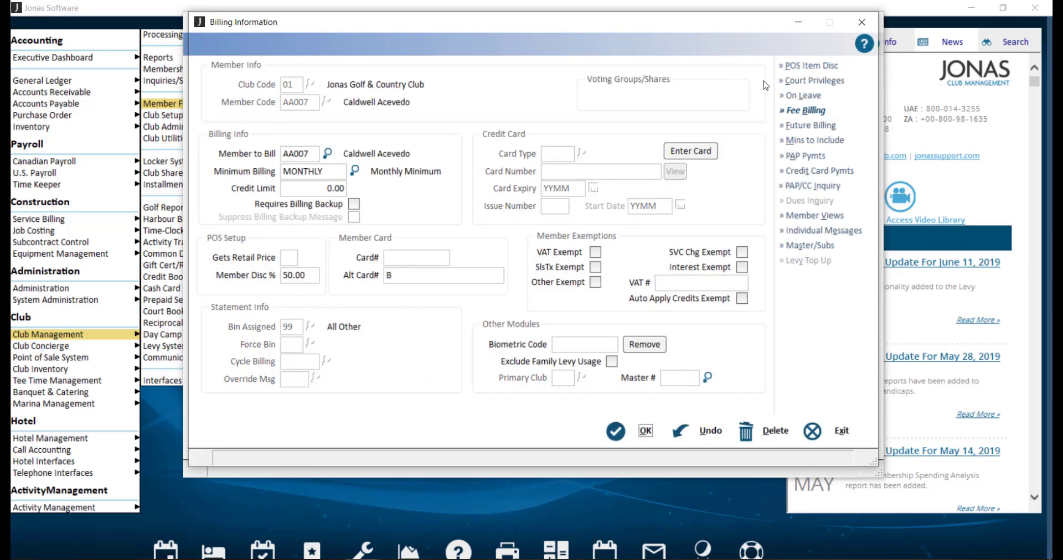
left_click(850, 232)
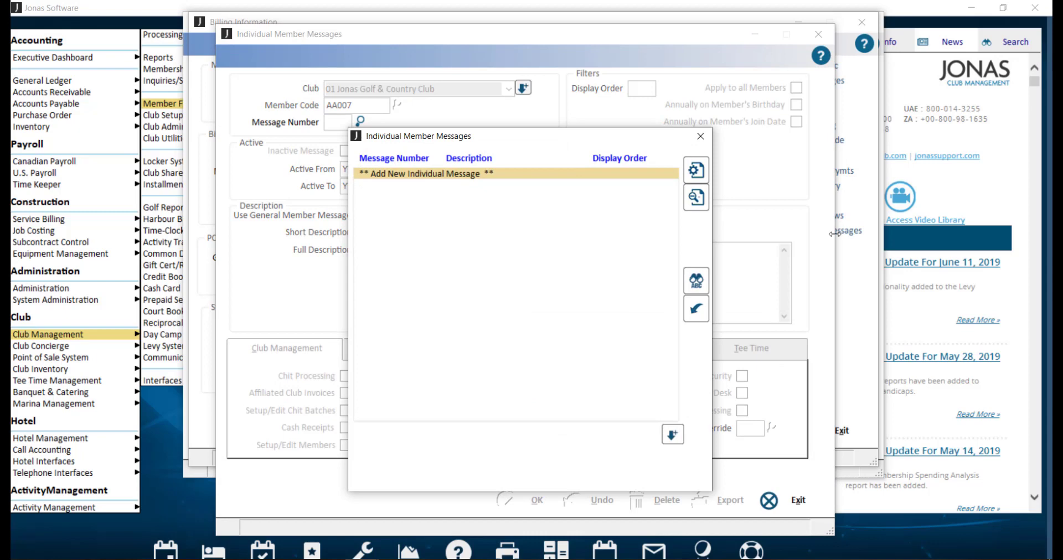